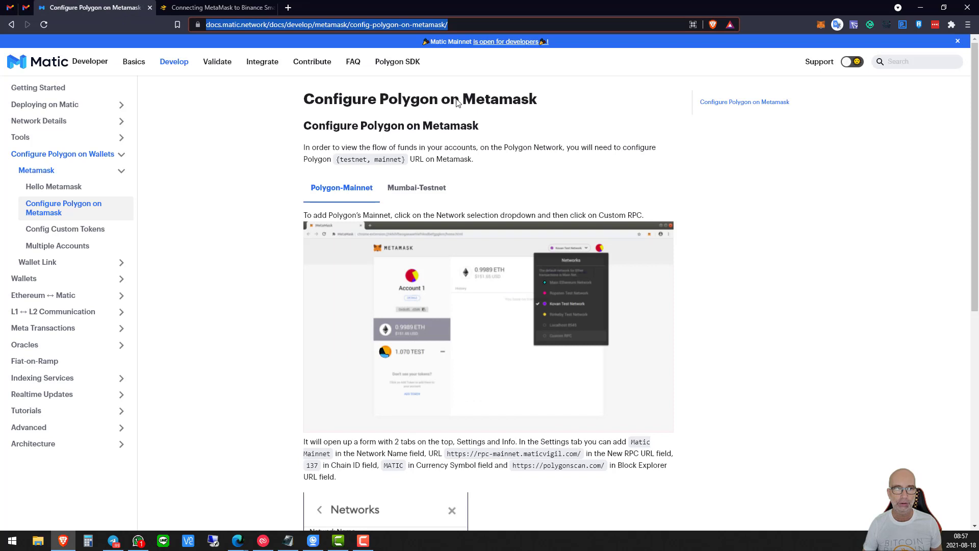
- Show the Binance Academy article on connecting MetaMask and tile its browser window side by side with the Microsoft Edge new-tab window
left_click(234, 9)
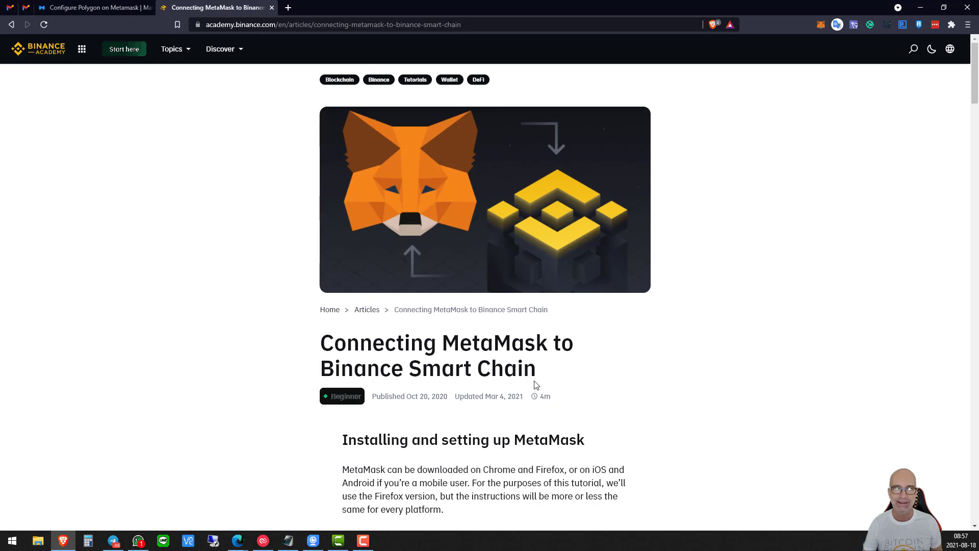
left_click_drag(815, 5, 4, 164)
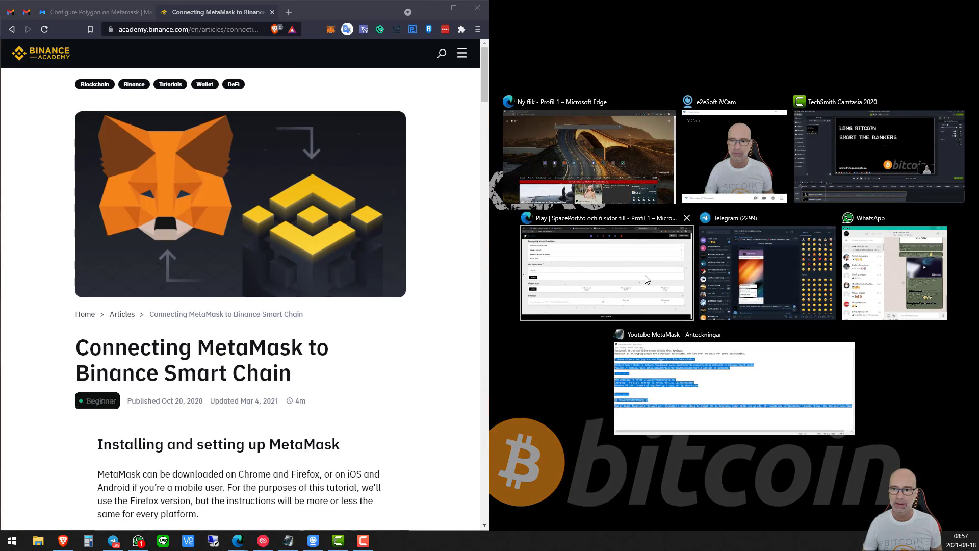
left_click(583, 148)
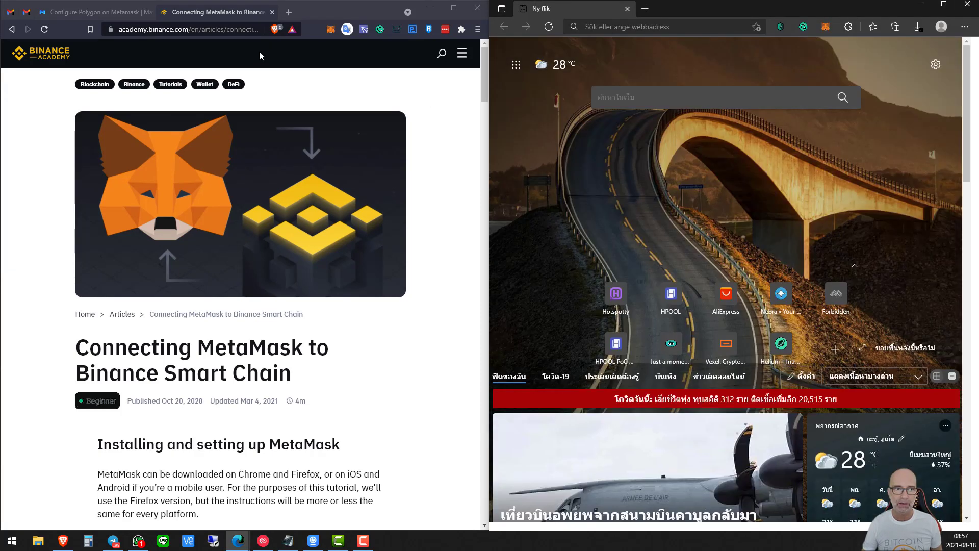
- Read through the article's MetaMask setup instructions and examine the network parameters for the Binance Smart Chain mainnet
scroll(270, 334, "down", 4)
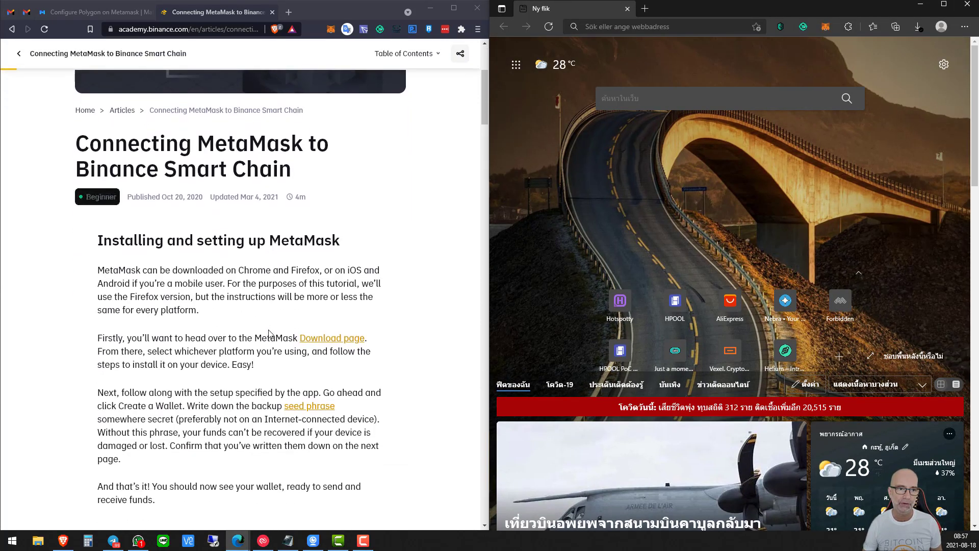
scroll(270, 335, "down", 1)
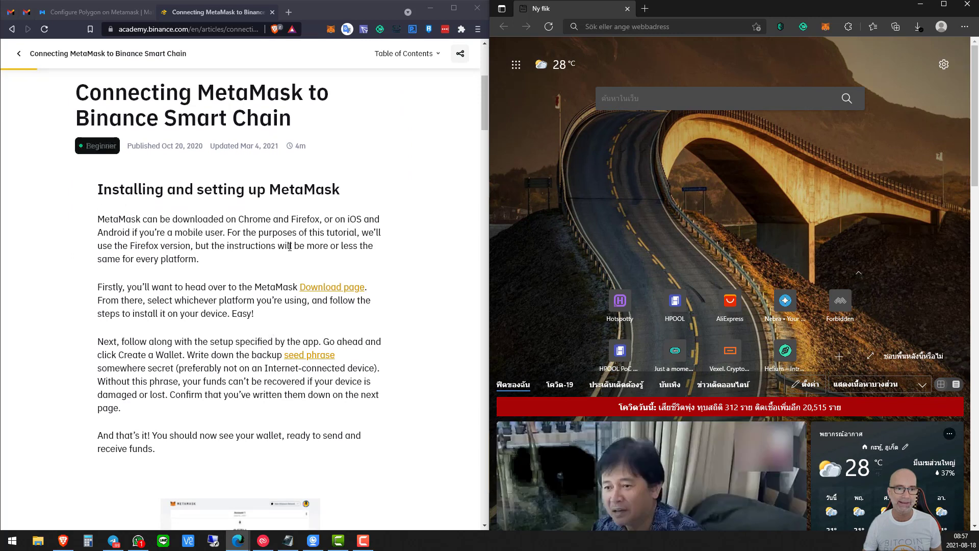
scroll(291, 251, "down", 10)
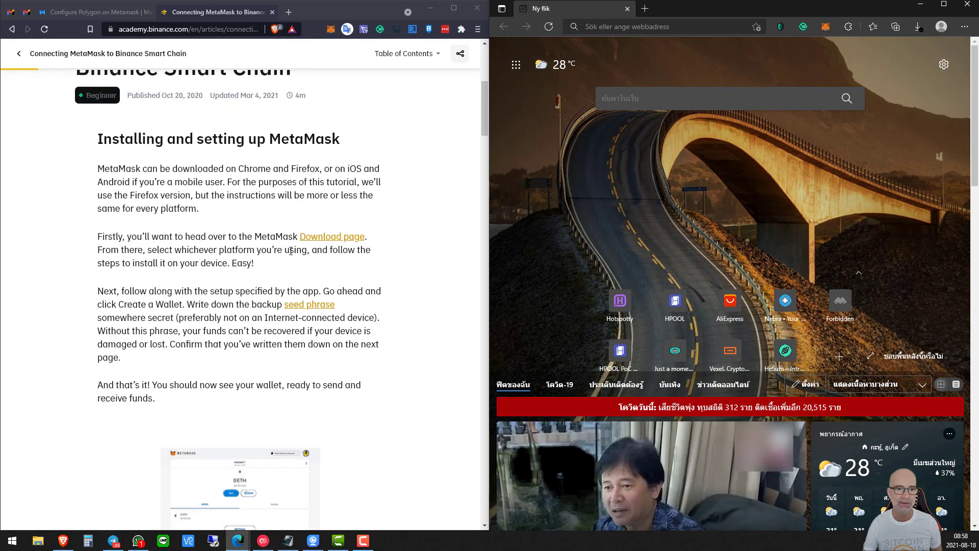
scroll(289, 235, "down", 11)
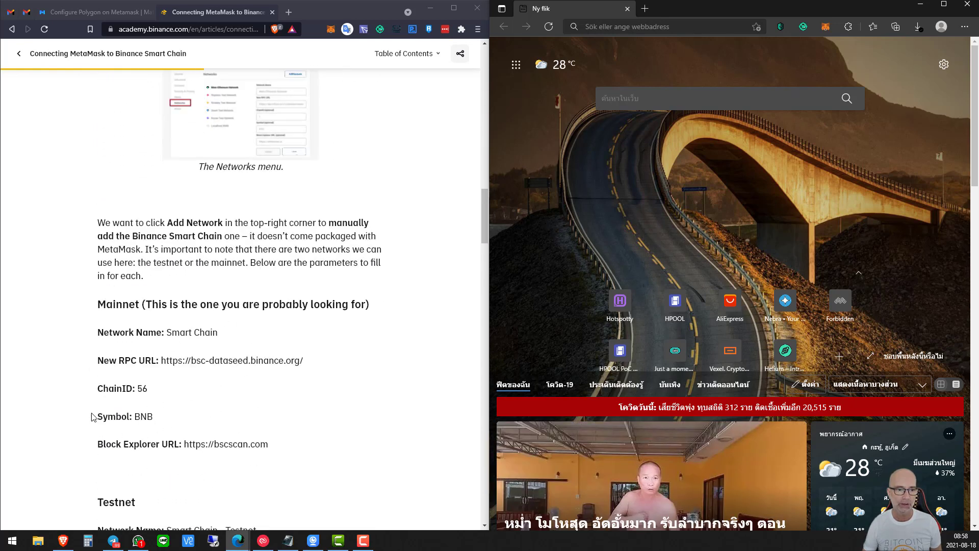
left_click_drag(95, 310, 375, 306)
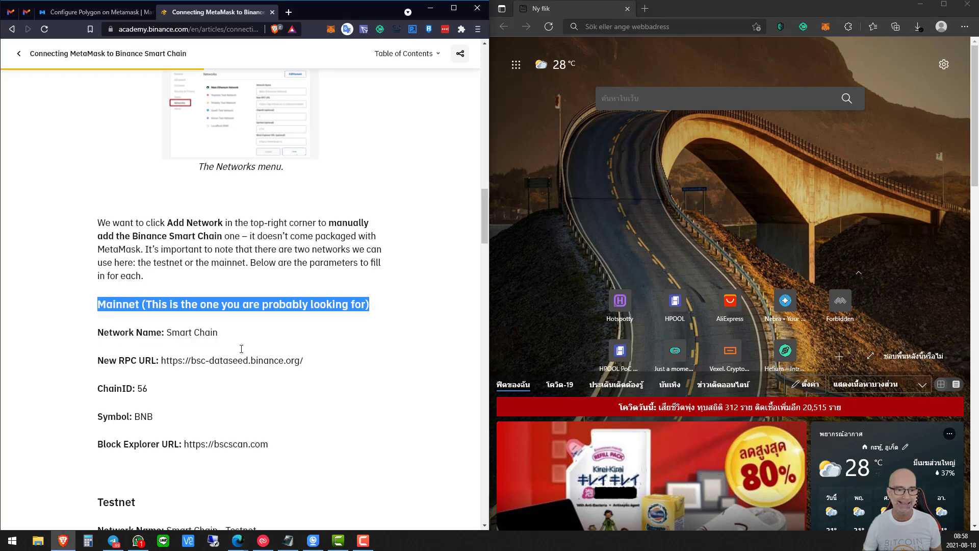
scroll(259, 333, "up", 3)
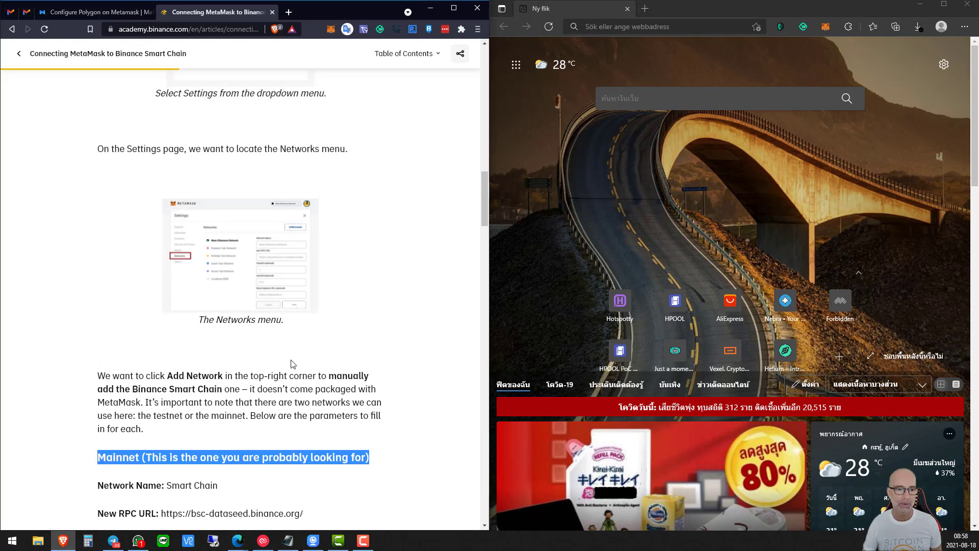
scroll(292, 363, "down", 4)
scroll(295, 362, "up", 7)
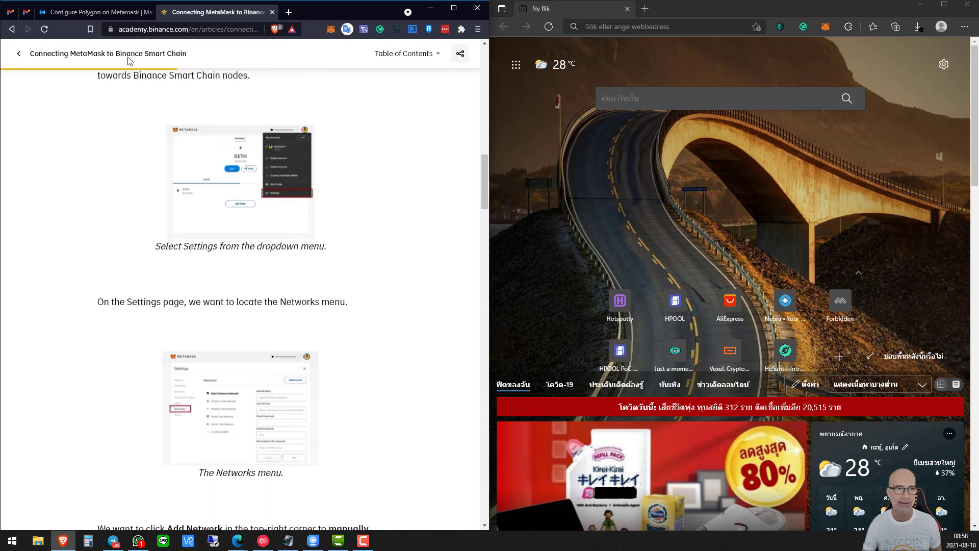
- Return to the Matic documentation page and bring the Polygon mainnet parameters for MetaMask into view
left_click(99, 14)
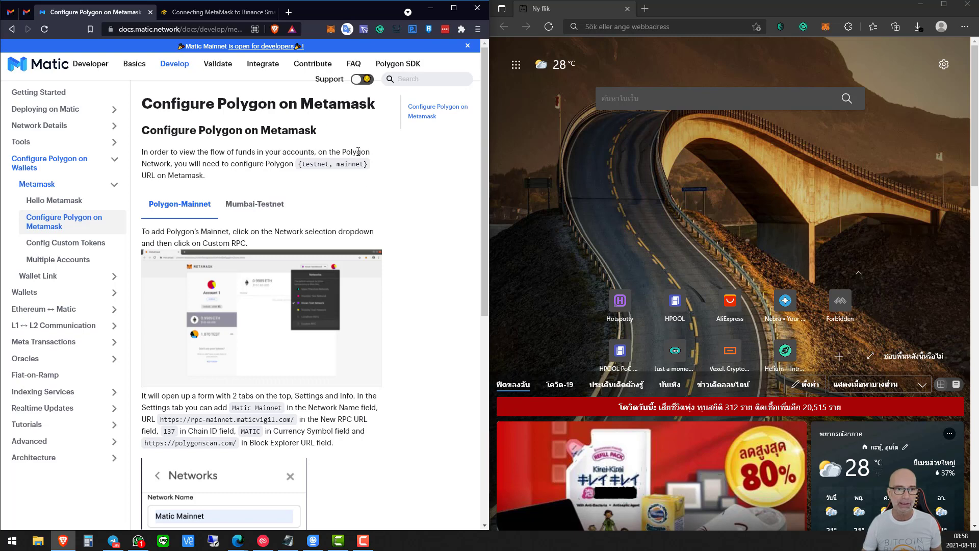
scroll(352, 194, "down", 7)
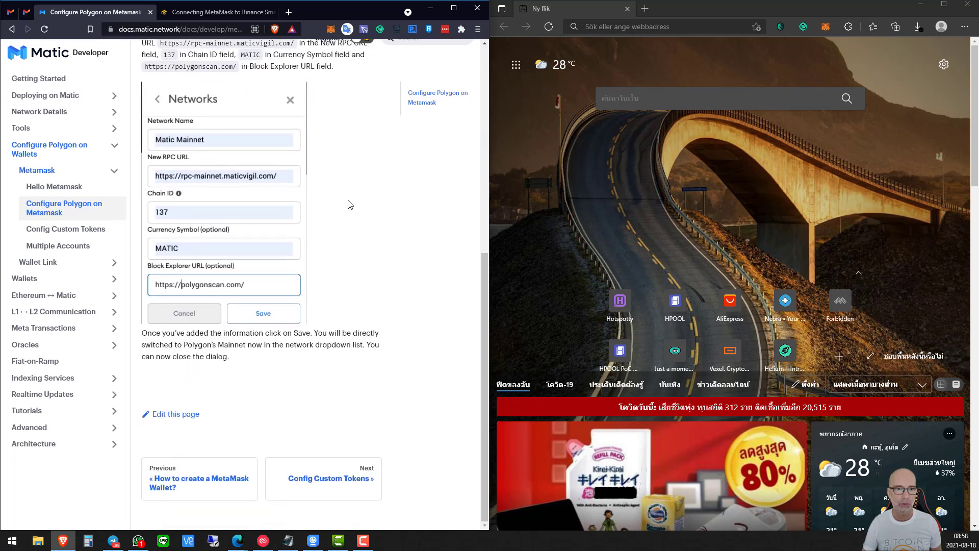
scroll(349, 204, "up", 3)
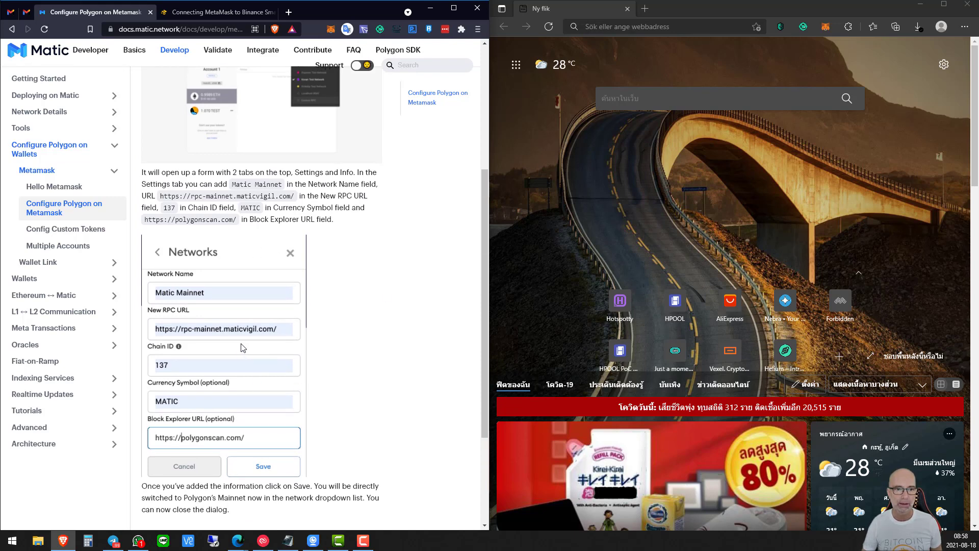
- Open the MetaMask extension in Edge and check its list of available networks without switching network
left_click(823, 27)
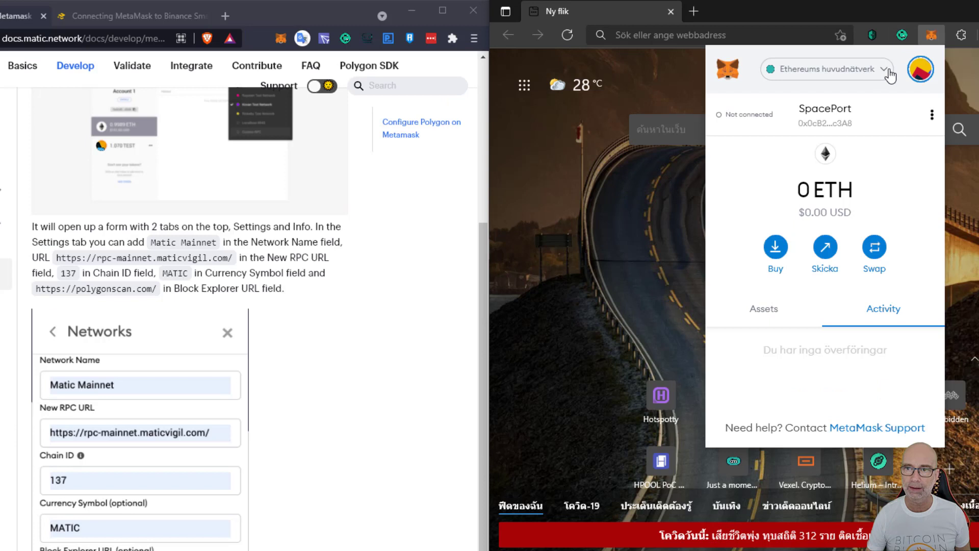
left_click(888, 72)
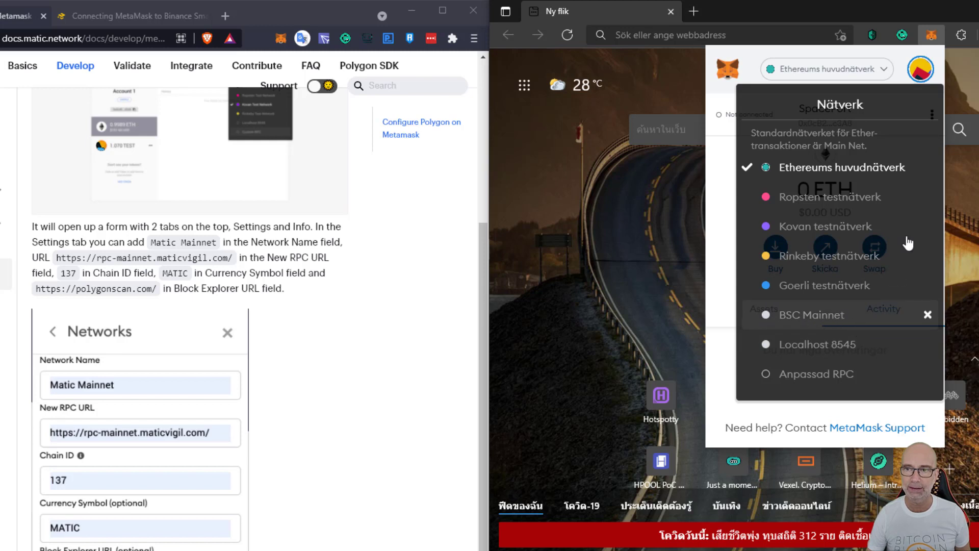
left_click(894, 51)
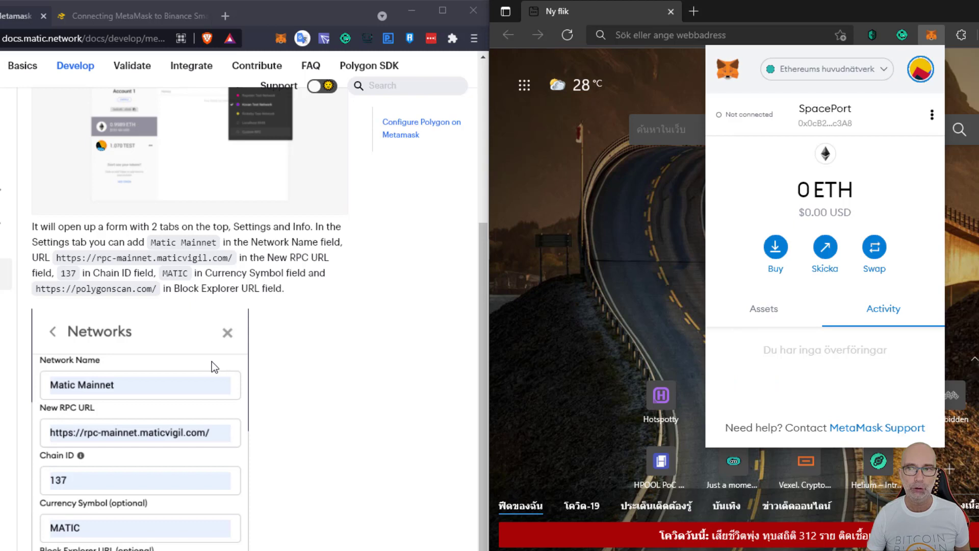
- Go to the network settings in MetaMask and open the form for adding a new network
left_click(920, 72)
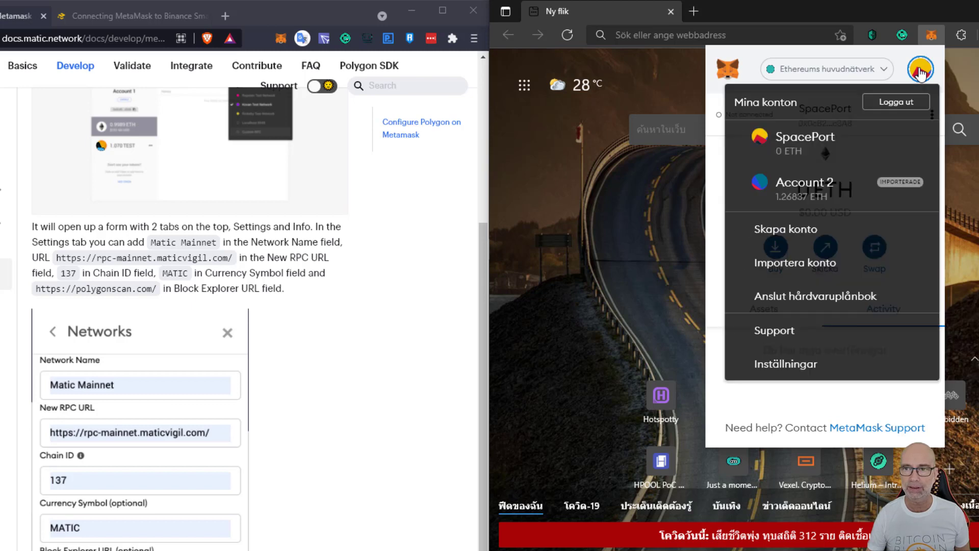
left_click(797, 368)
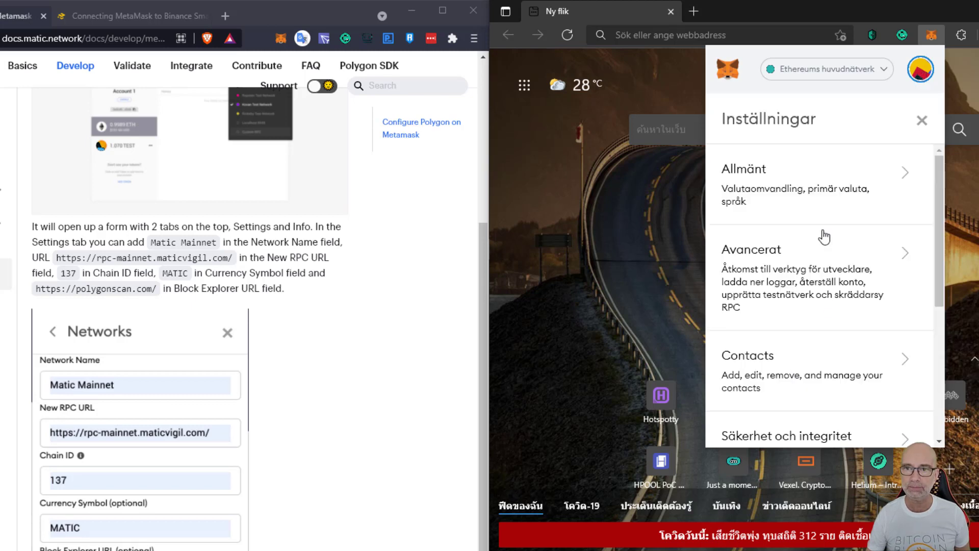
scroll(824, 237, "down", 5)
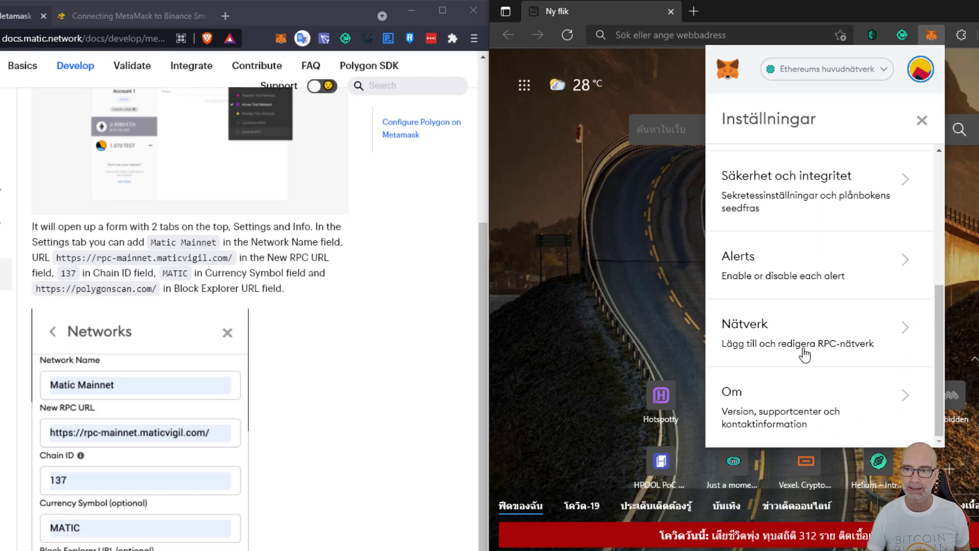
left_click(906, 329)
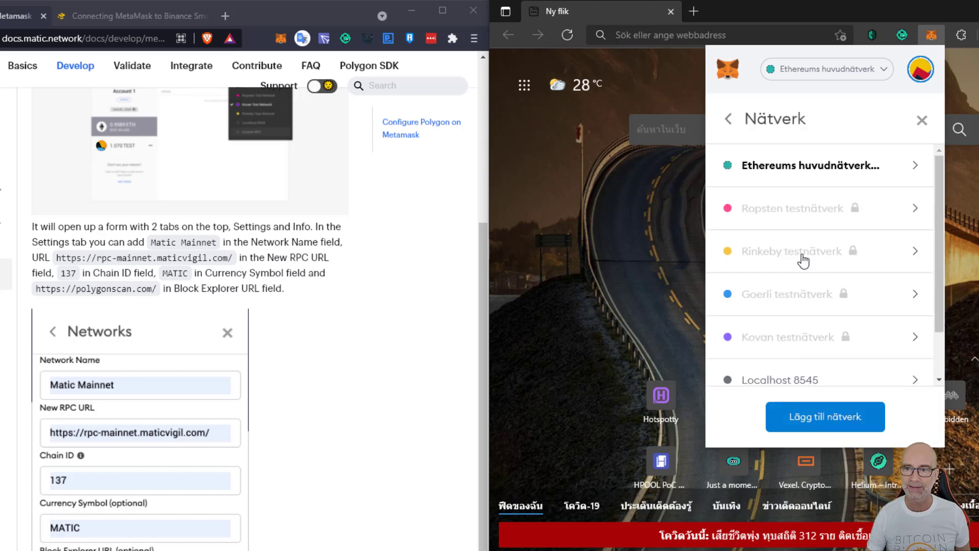
scroll(799, 253, "down", 1)
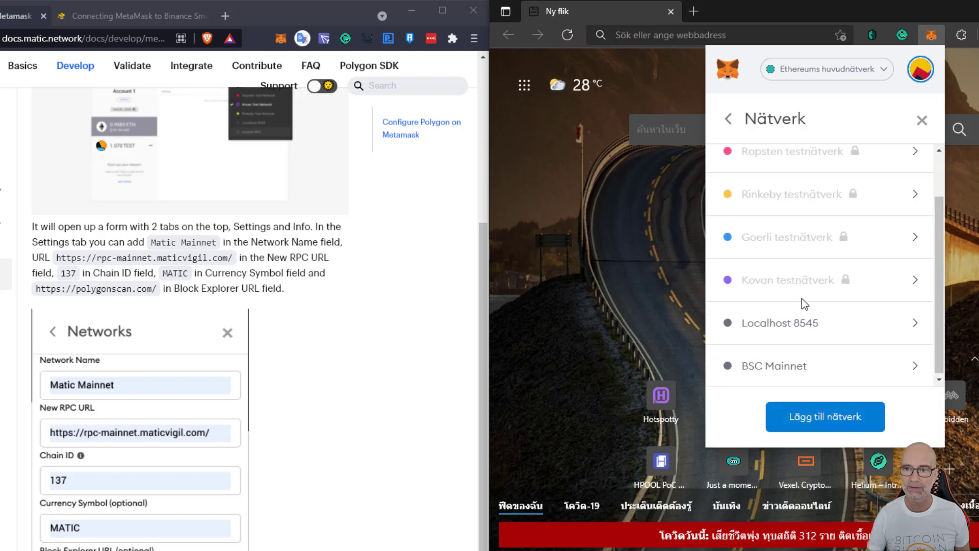
scroll(802, 298, "up", 1)
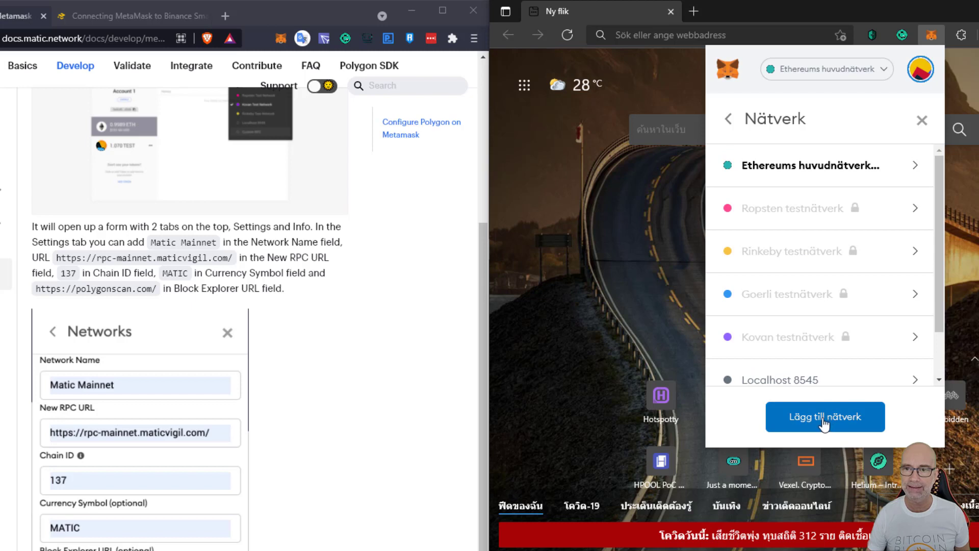
left_click(824, 417)
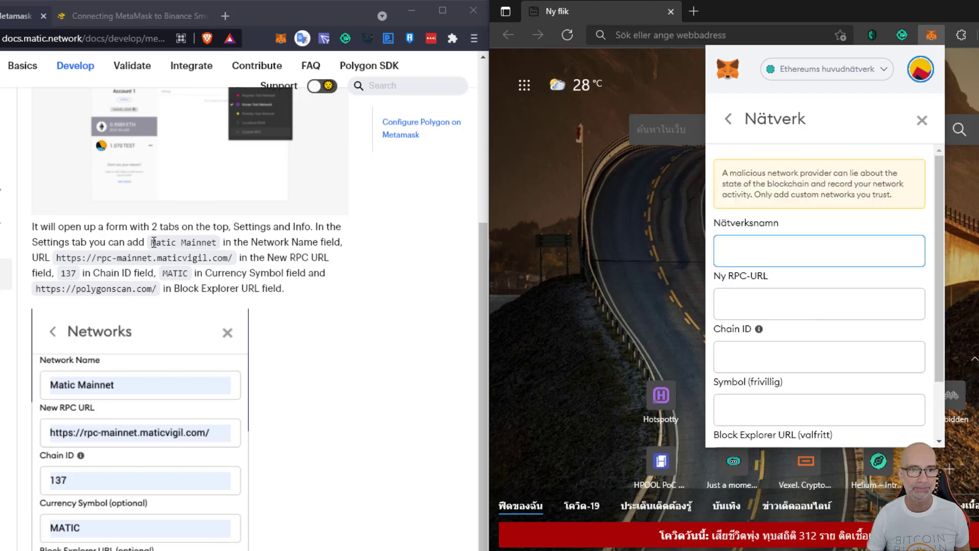
- Copy "Matic Mainnet" from the Polygon instructions into the new network's name
left_click_drag(152, 241, 218, 242)
right_click(204, 242)
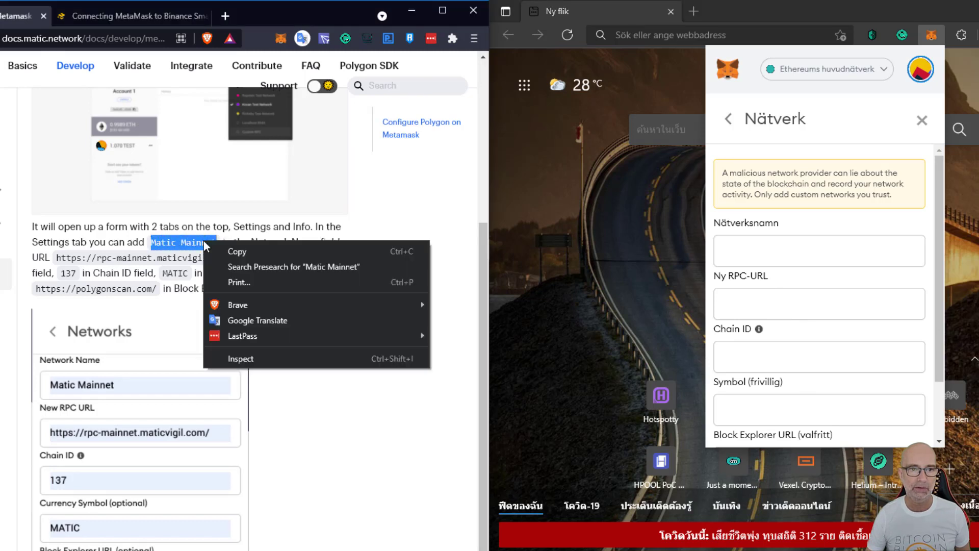
left_click(268, 253)
left_click(784, 249)
right_click(804, 250)
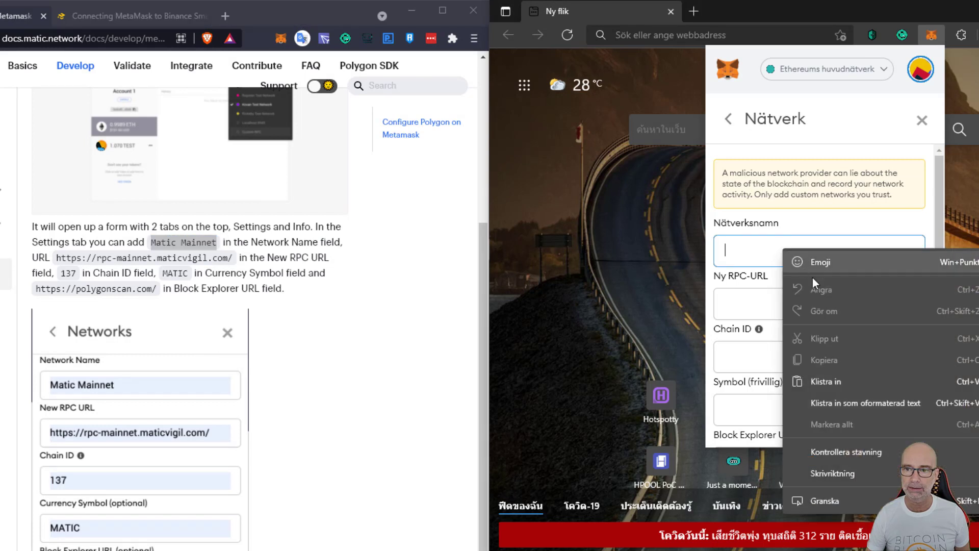
left_click(830, 382)
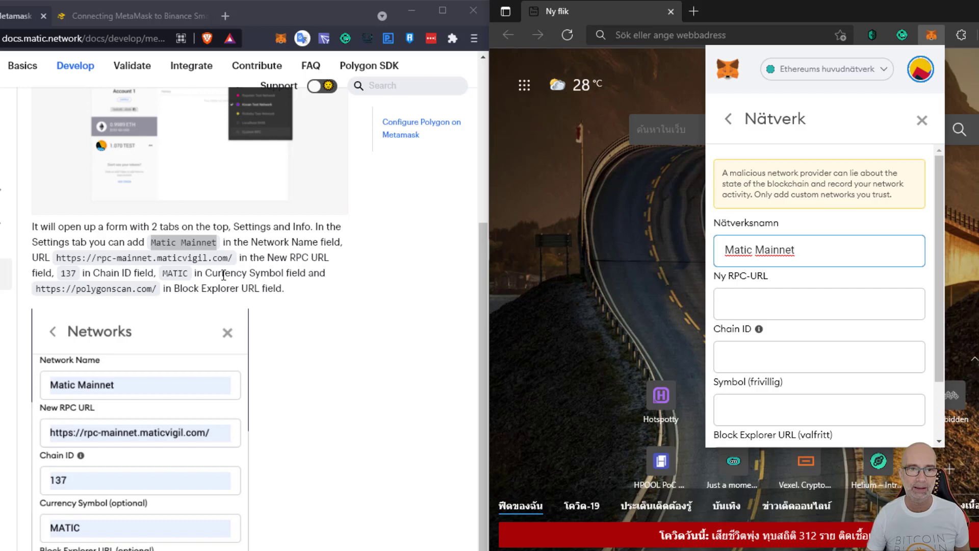
left_click_drag(57, 258, 239, 261)
right_click(225, 257)
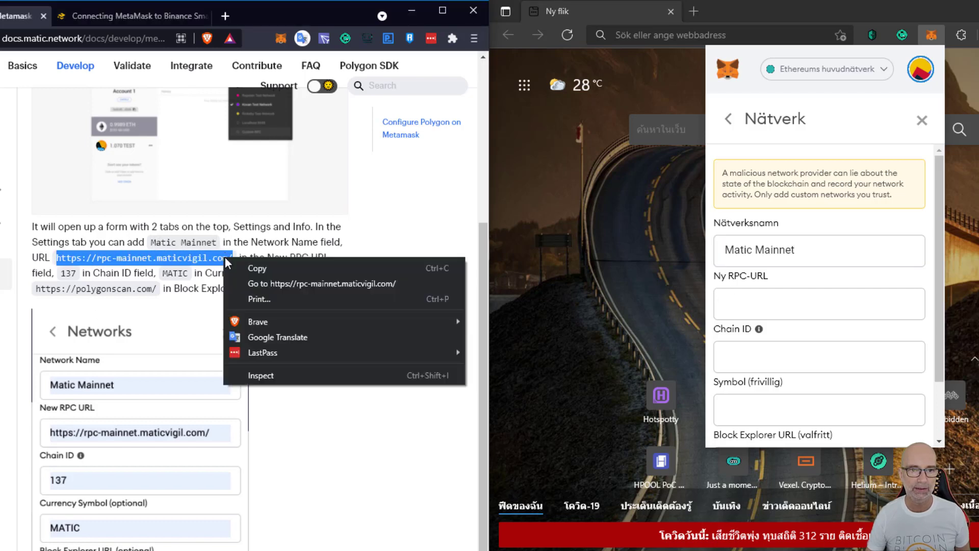
left_click(258, 267)
right_click(729, 302)
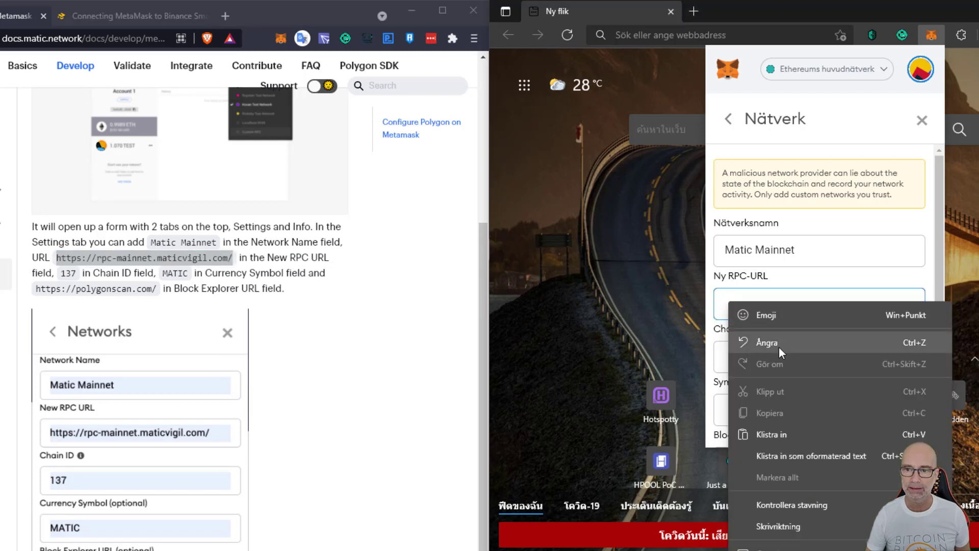
left_click(791, 437)
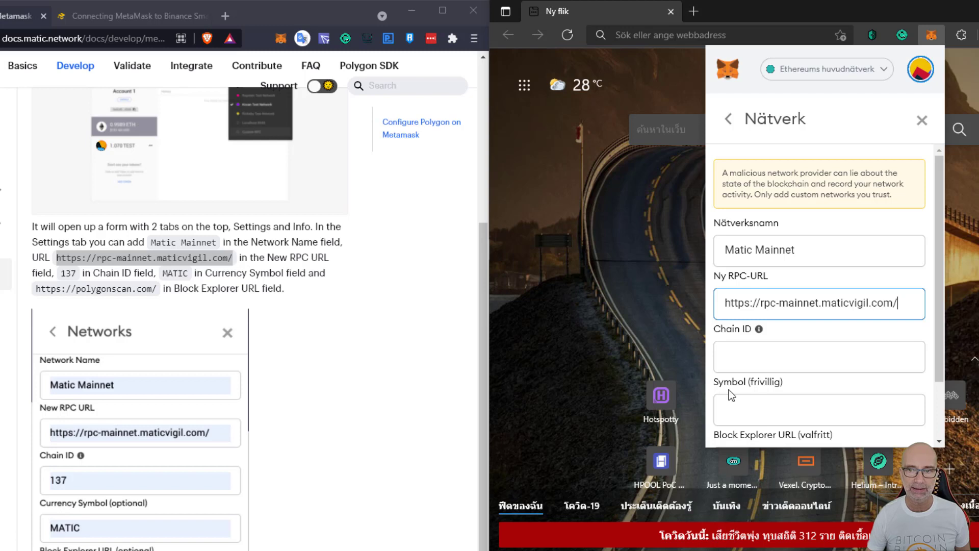
- Set the new network's chain ID to 137 and copy MATIC from the Polygon instructions as its currency symbol
left_click(777, 361)
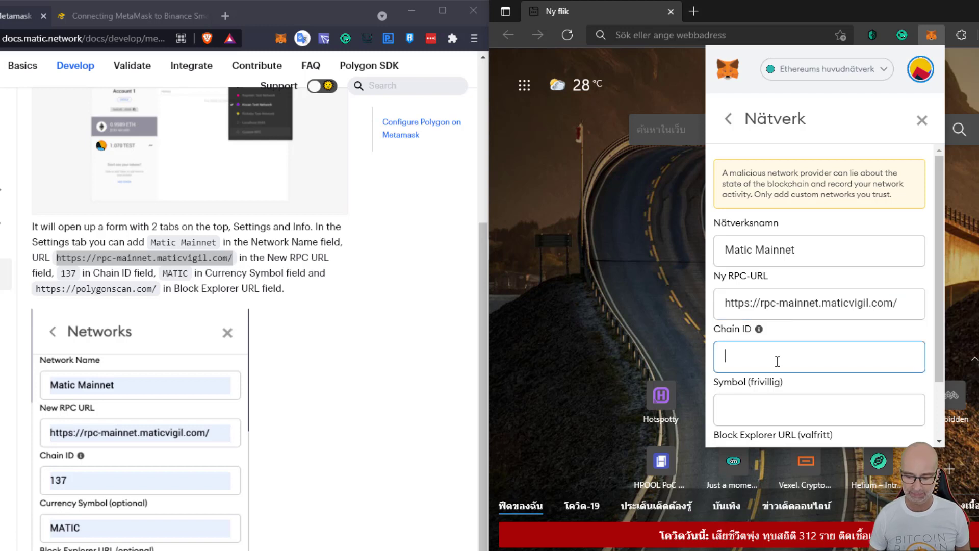
type("137")
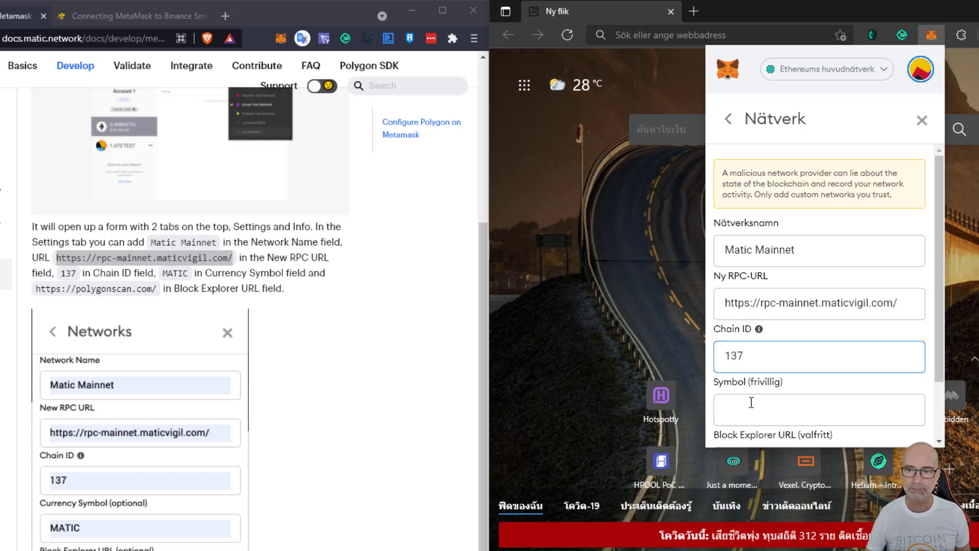
left_click(757, 408)
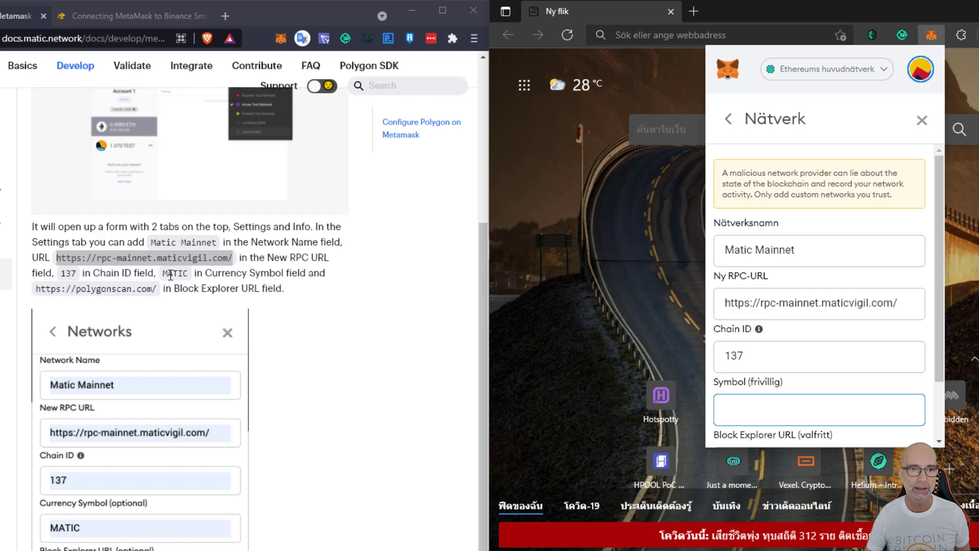
left_click_drag(163, 274, 189, 273)
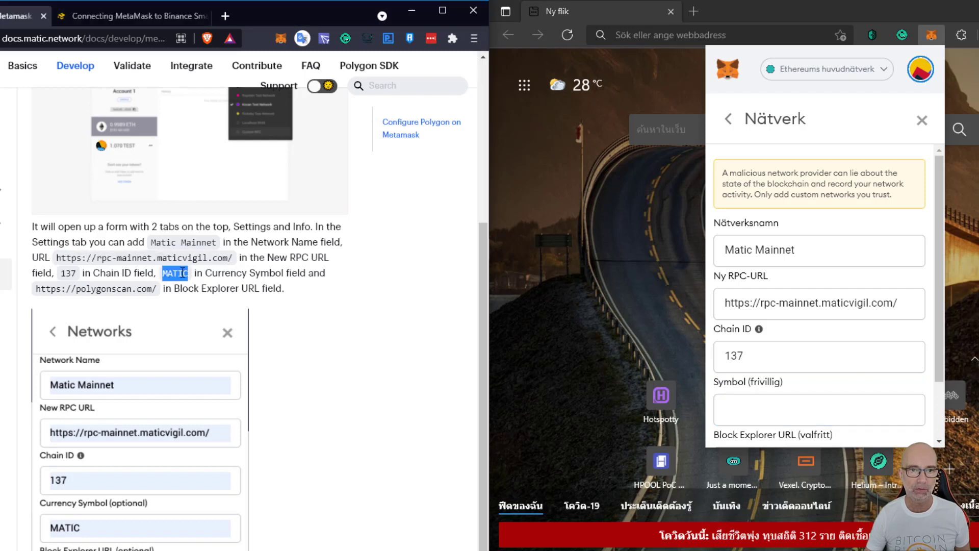
right_click(181, 273)
left_click(214, 281)
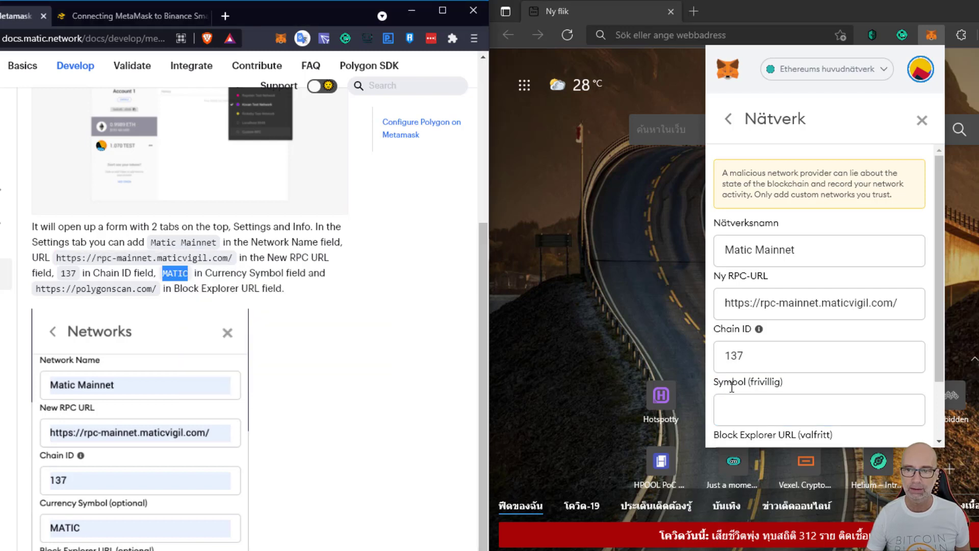
right_click(748, 411)
left_click(791, 544)
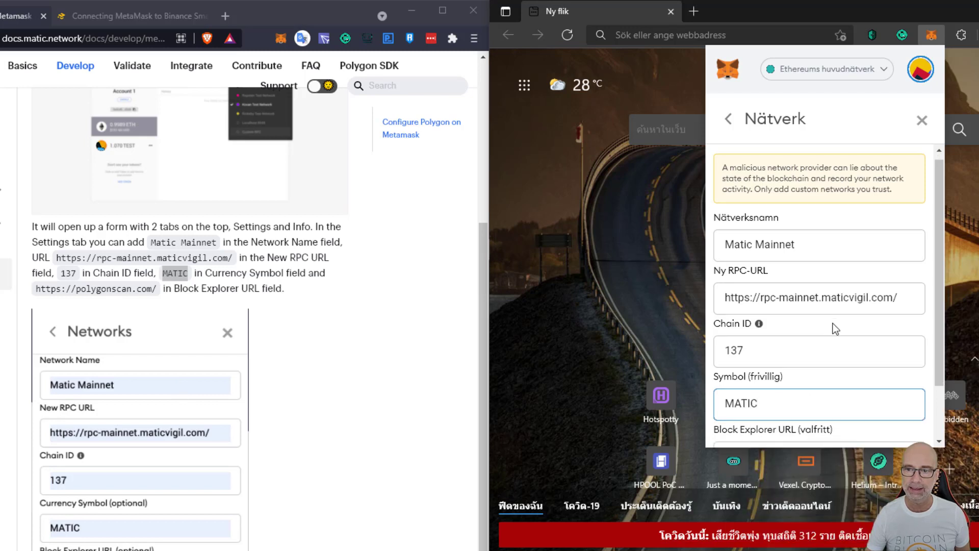
scroll(833, 323, "down", 2)
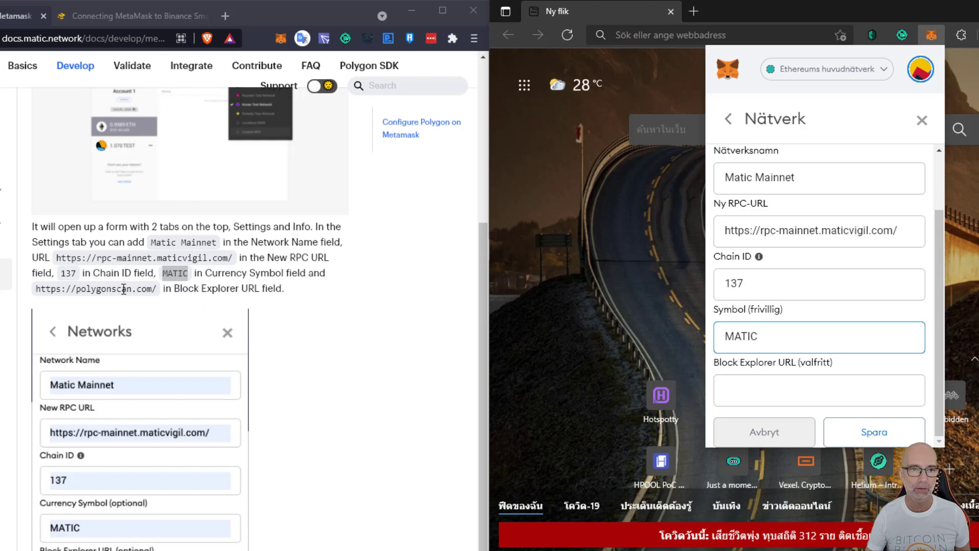
left_click_drag(37, 289, 159, 290)
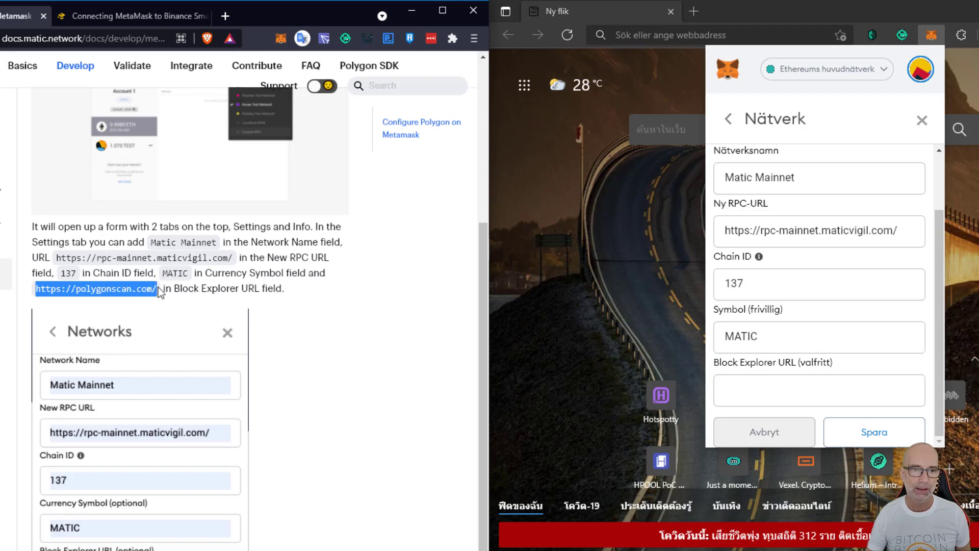
right_click(98, 289)
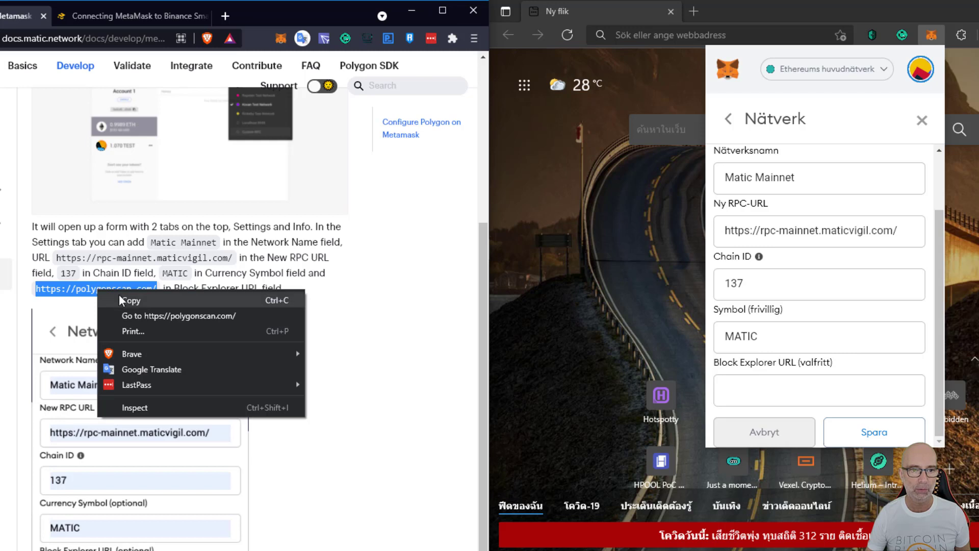
left_click(121, 296)
right_click(778, 389)
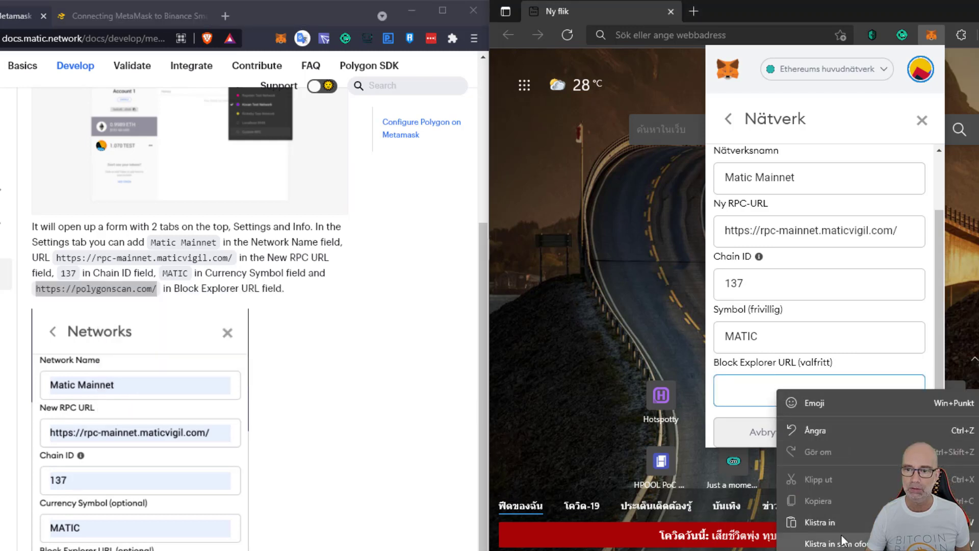
left_click(827, 521)
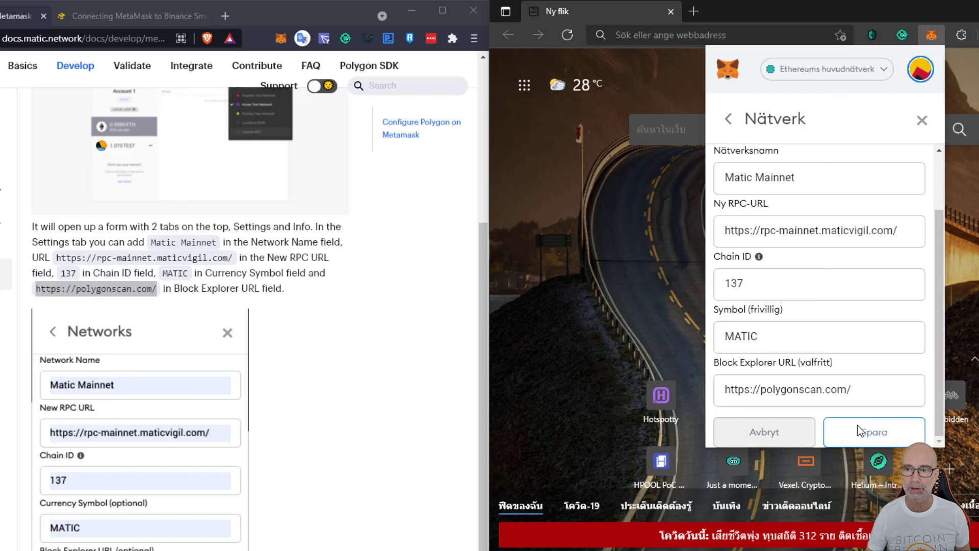
- Save the new Matic Mainnet network, check the network list for it and close the settings
left_click(867, 437)
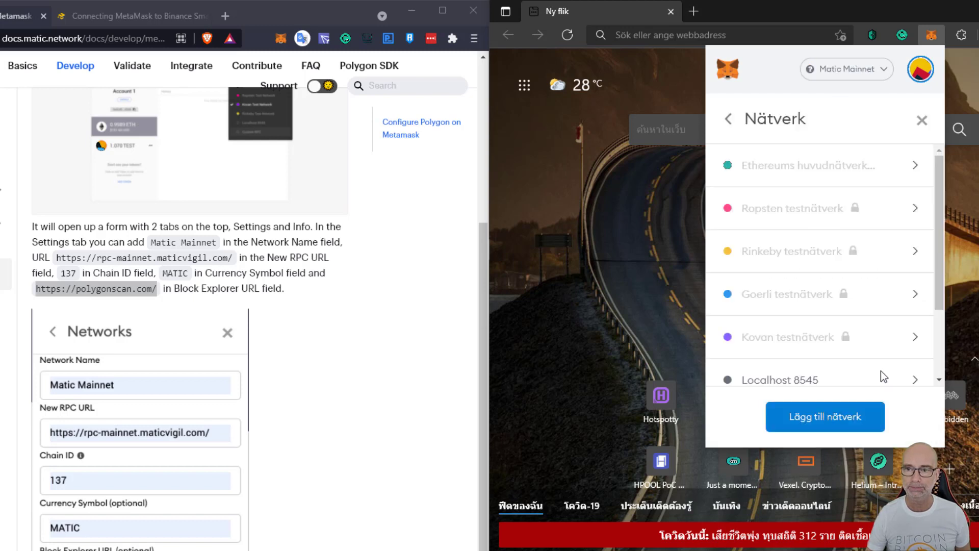
scroll(852, 275, "down", 3)
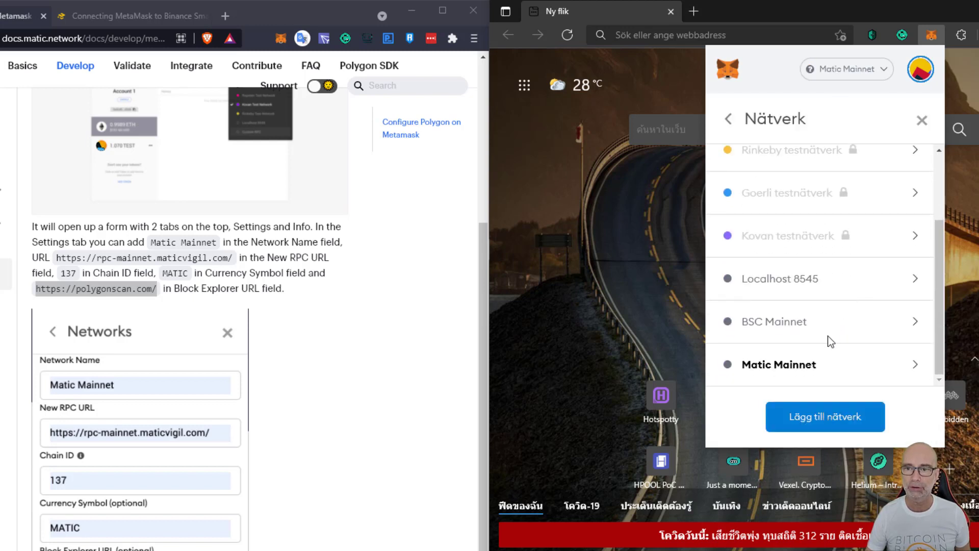
scroll(812, 357, "up", 2)
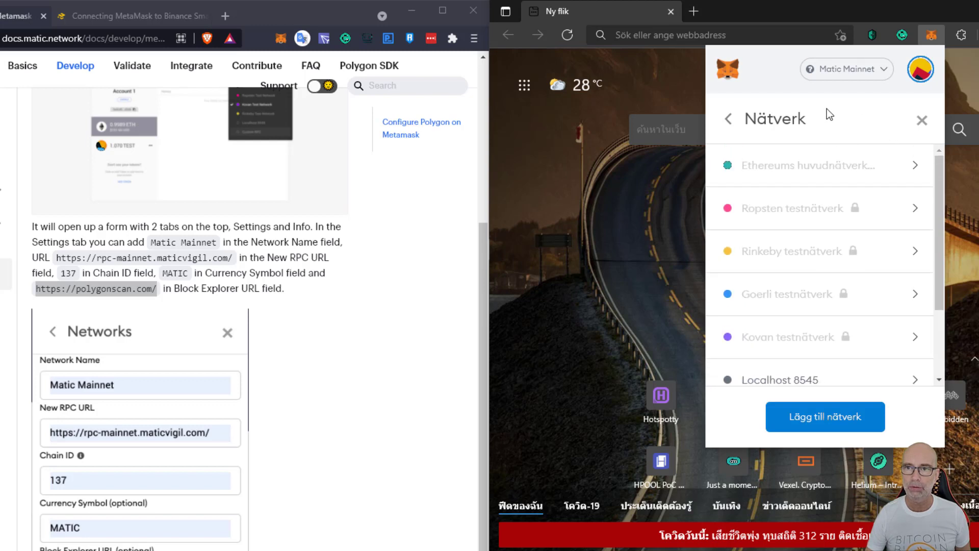
left_click(922, 121)
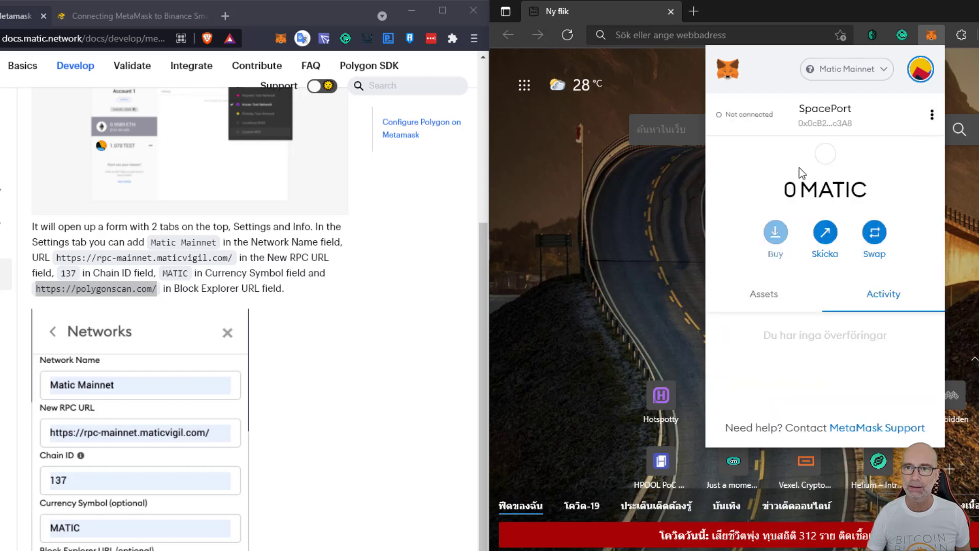
- View the wallet on BSC Mainnet and the Ethereum main network, ending on Matic Mainnet as the active network
left_click(886, 73)
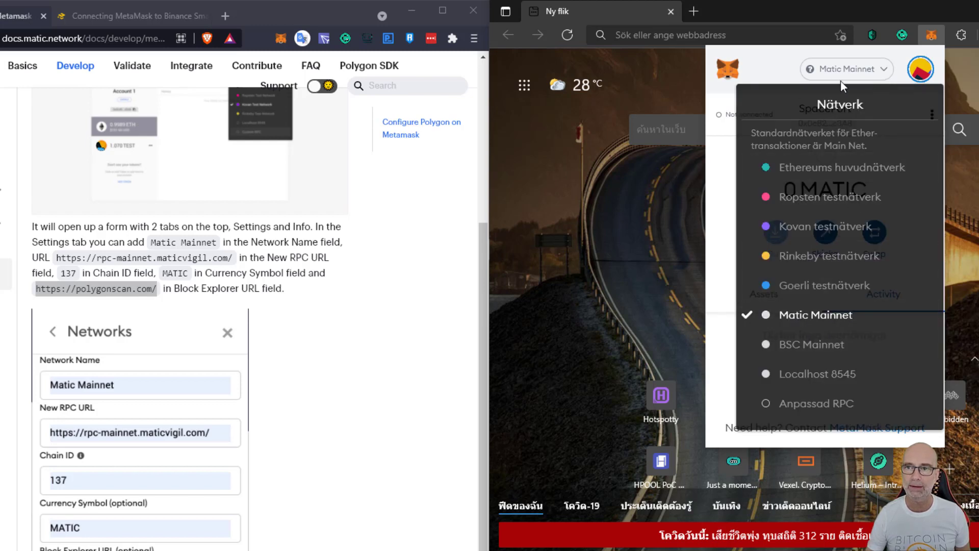
mouse_move(844, 350)
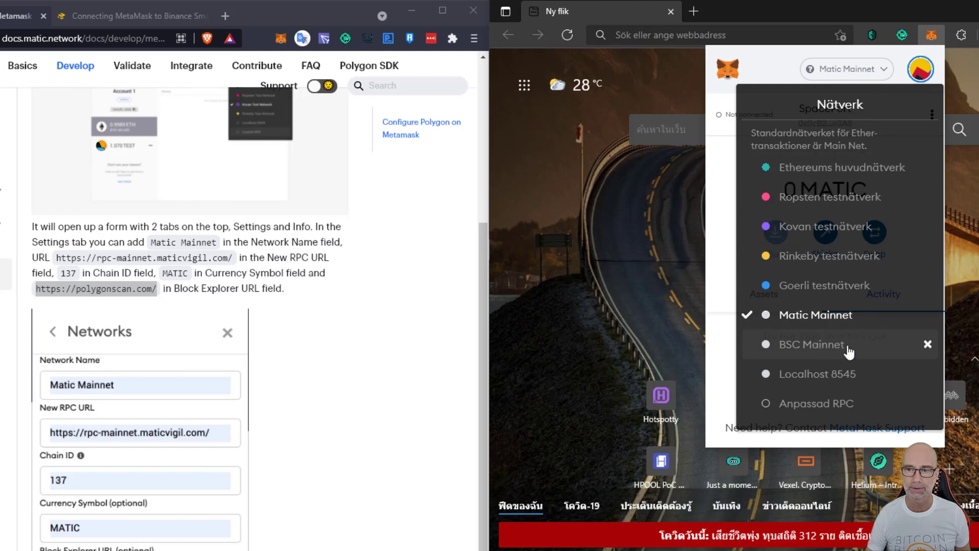
left_click(828, 350)
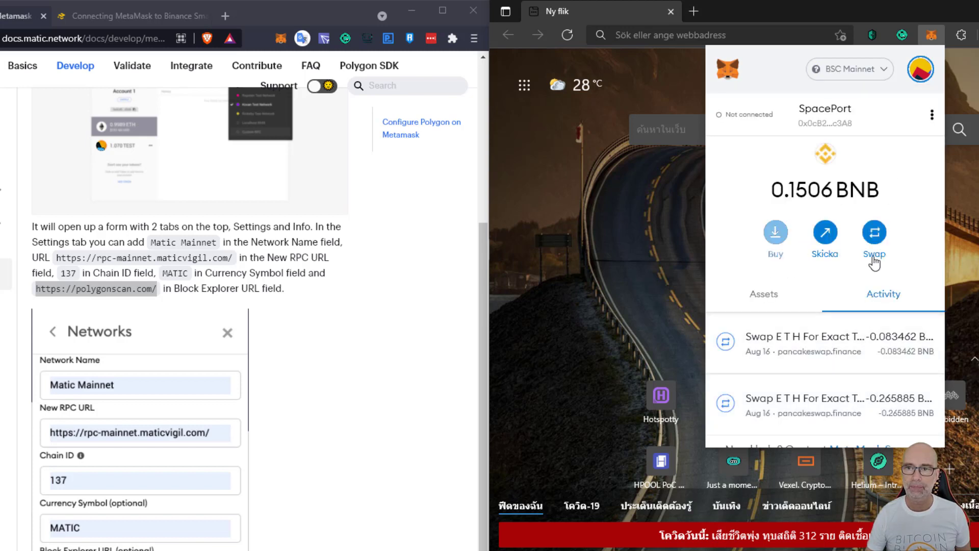
left_click(884, 73)
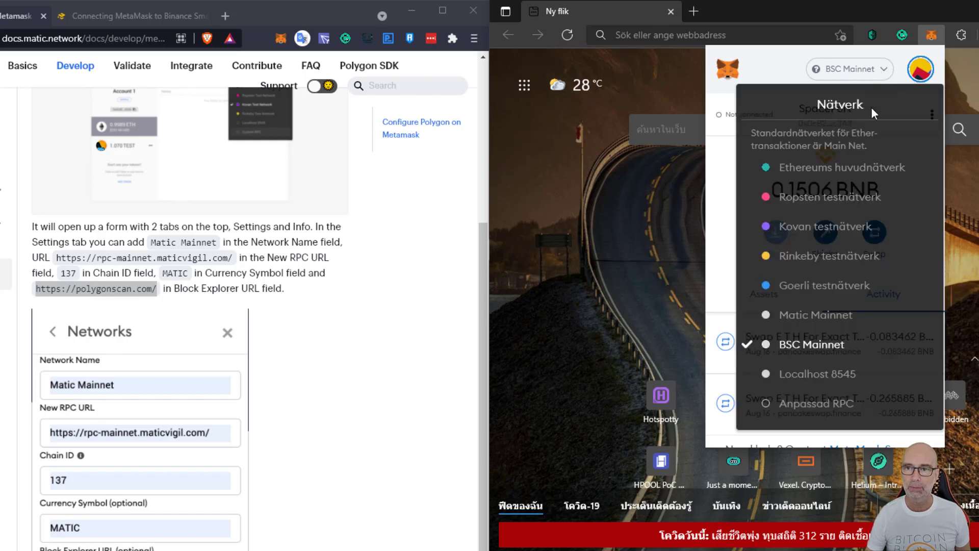
left_click(858, 173)
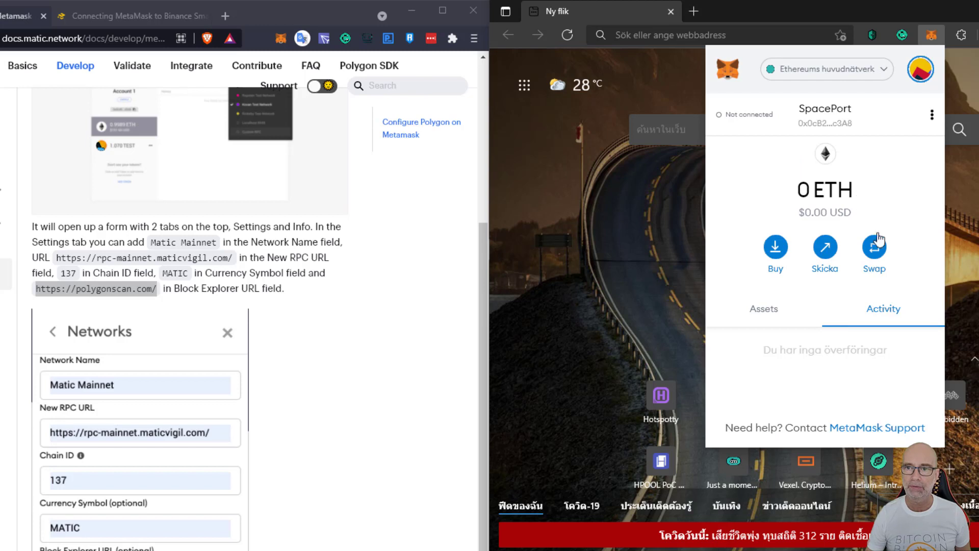
left_click(883, 73)
left_click(824, 313)
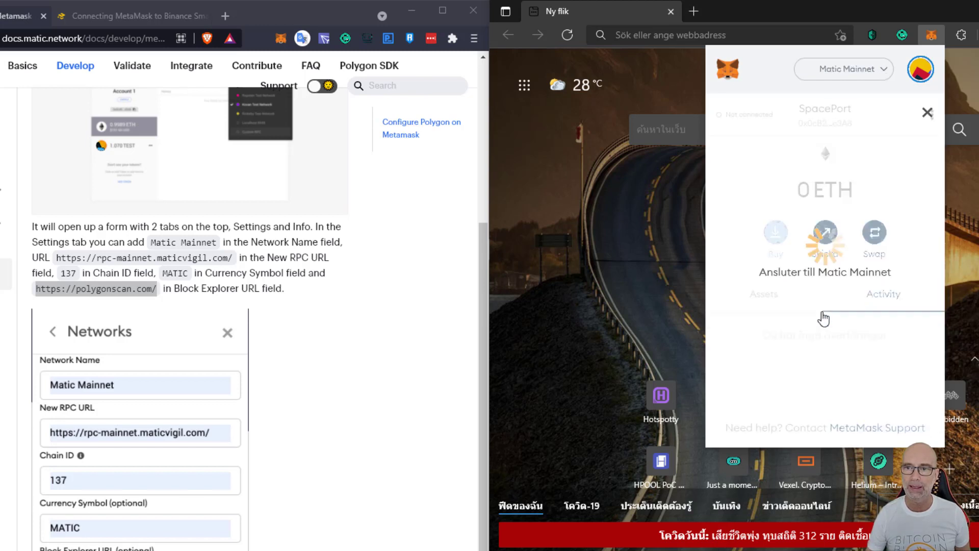